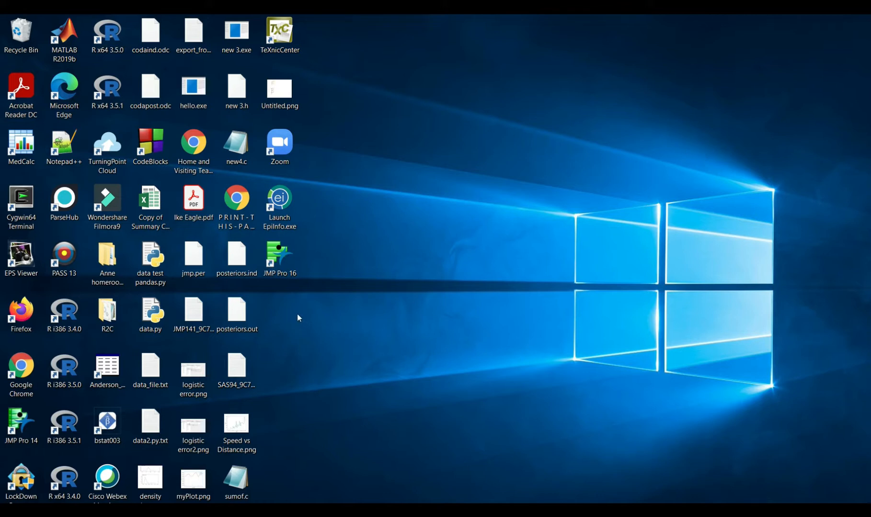
# Step: Launch JMP Pro 16, dismiss the tip of the day and open the Sample Data Index
pyautogui.doubleClick(280, 262)
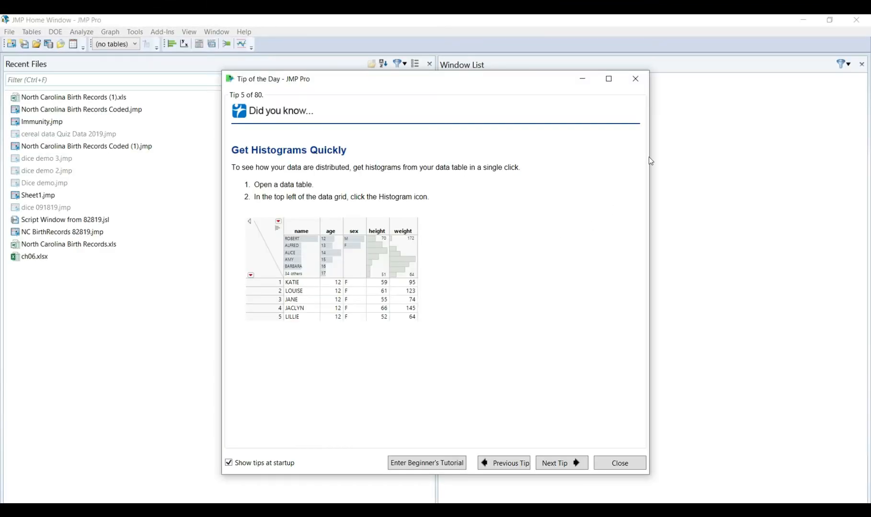
pyautogui.click(637, 78)
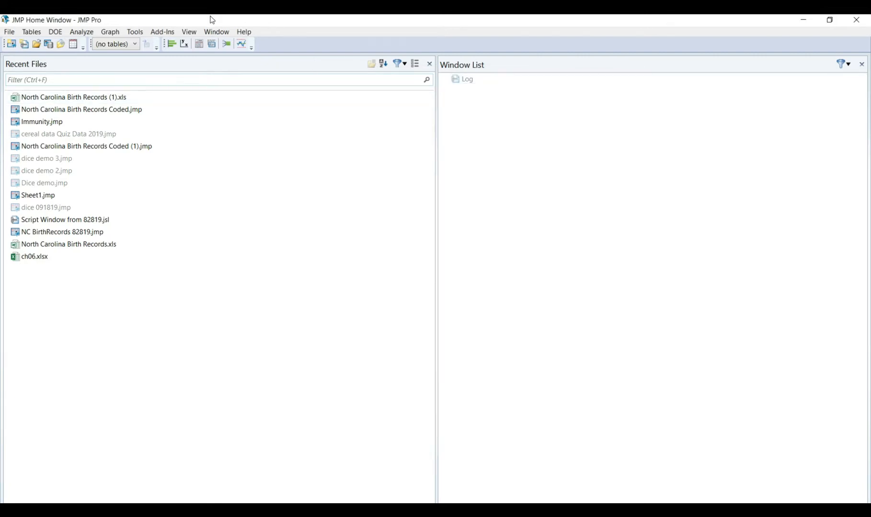
pyautogui.click(246, 33)
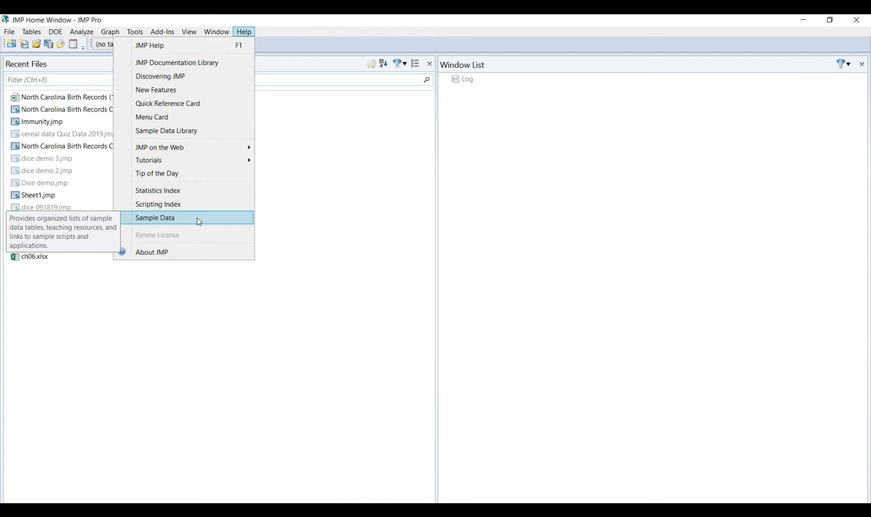
pyautogui.click(154, 222)
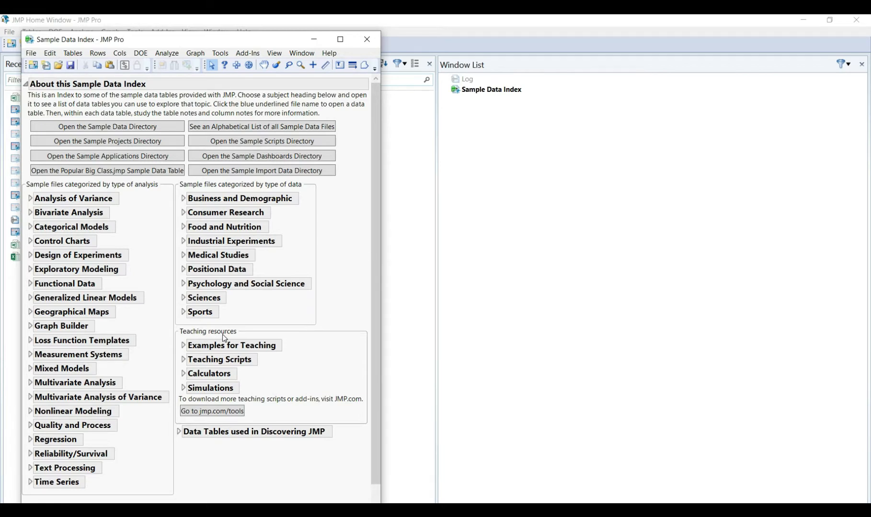
# Step: Open the Distribution Calculator from the Interactive Teaching Modules among the teaching scripts
pyautogui.click(183, 361)
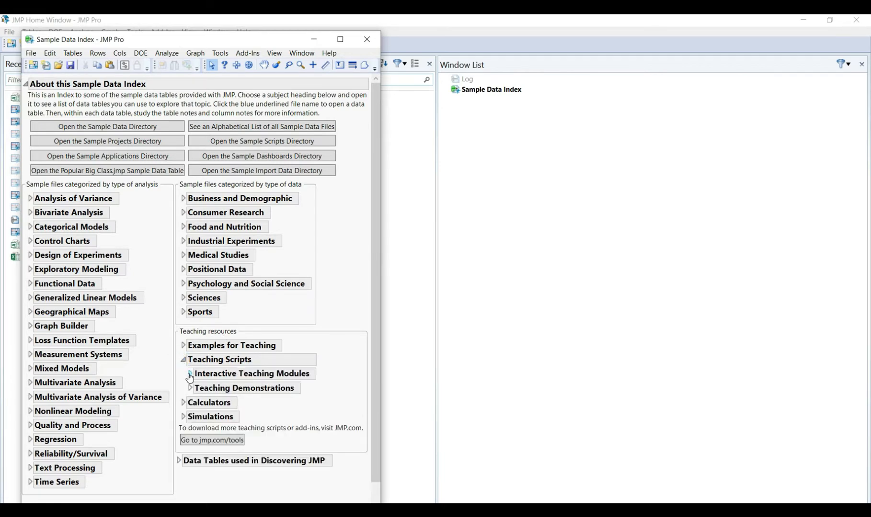
pyautogui.click(190, 375)
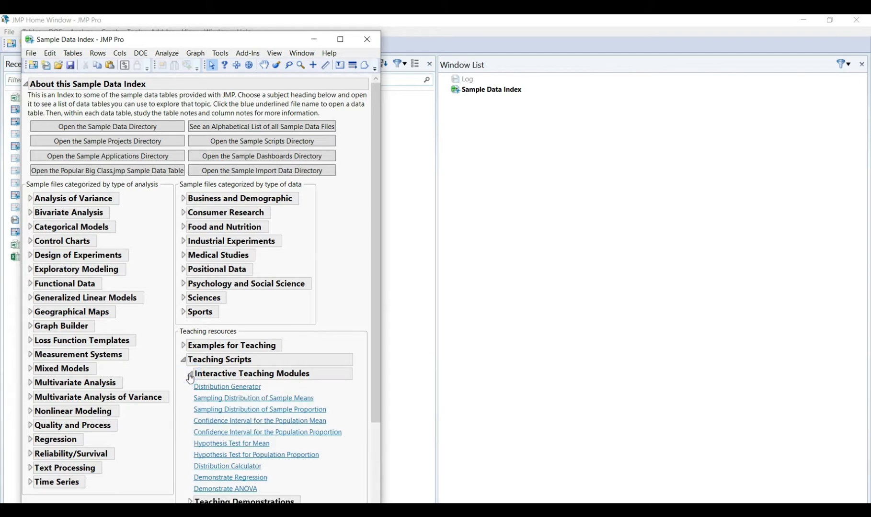
pyautogui.click(216, 467)
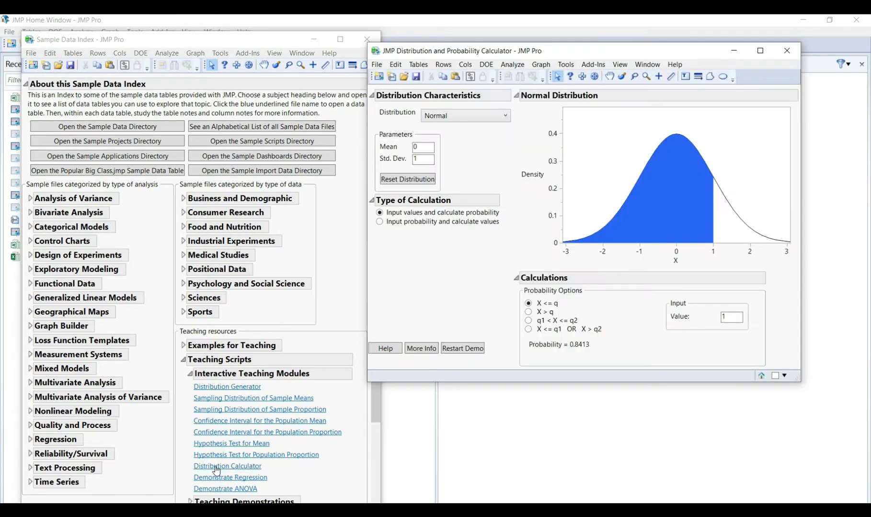
# Step: Minimize the Sample Data Index and JMP home windows, and set the calculator's distribution to Binomial
pyautogui.click(314, 42)
pyautogui.click(796, 21)
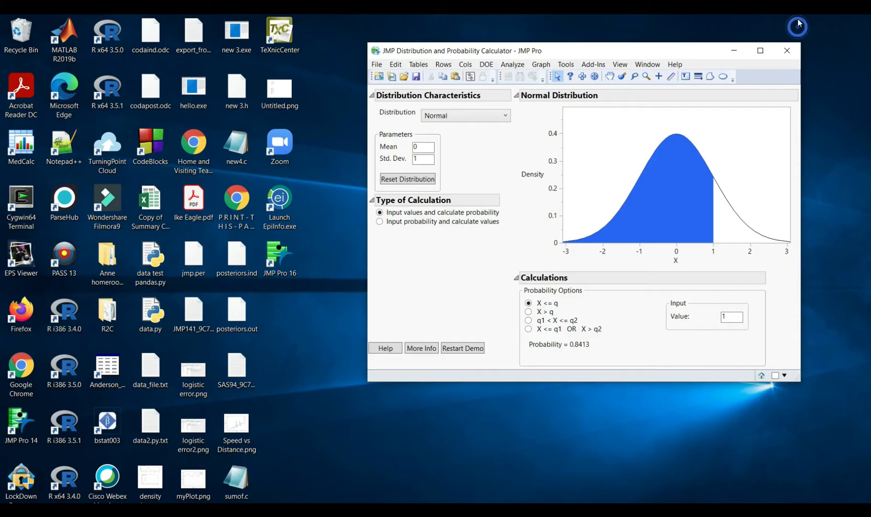
pyautogui.moveTo(634, 52); pyautogui.dragTo(575, 97)
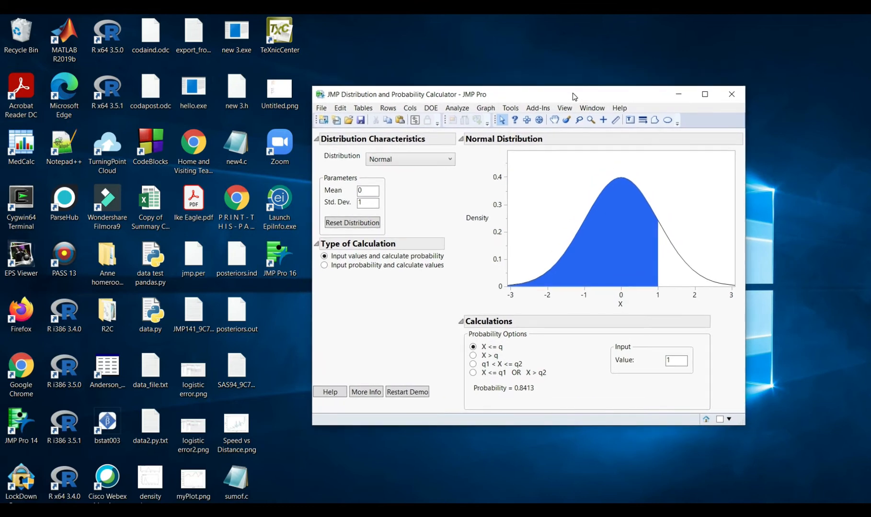
pyautogui.click(450, 159)
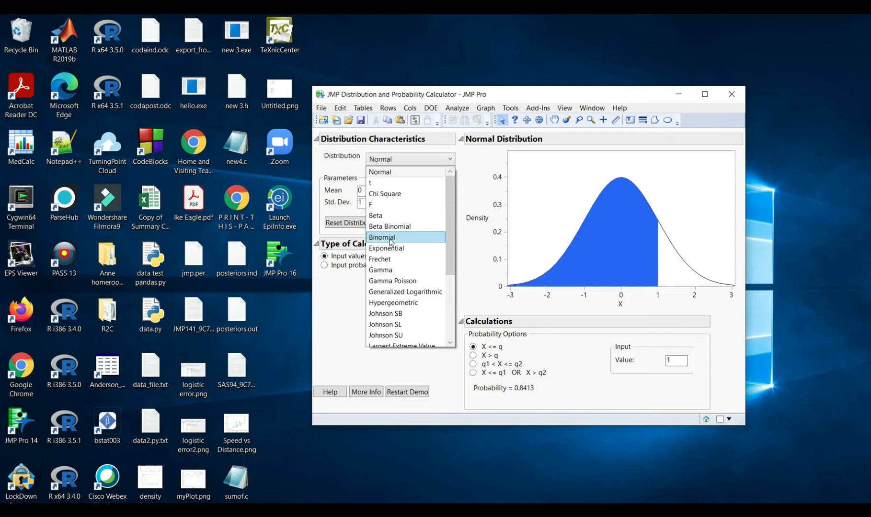
pyautogui.click(375, 241)
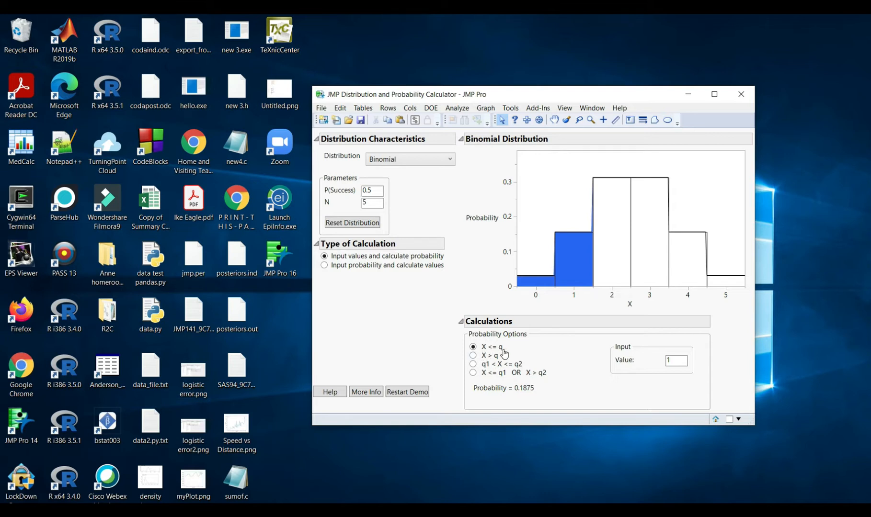
# Step: Try the probability options X > q, q1 < X <= q2, and X <= q1 OR X > q2 in turn
pyautogui.click(474, 356)
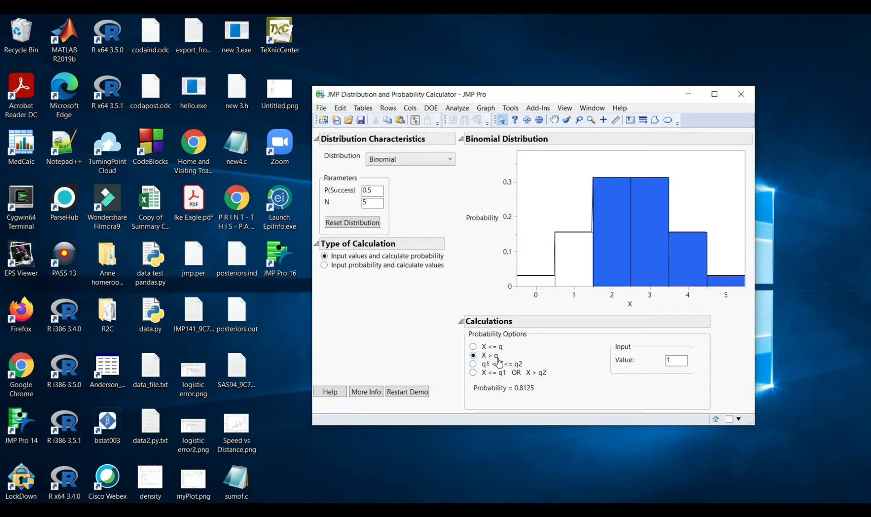
pyautogui.click(473, 365)
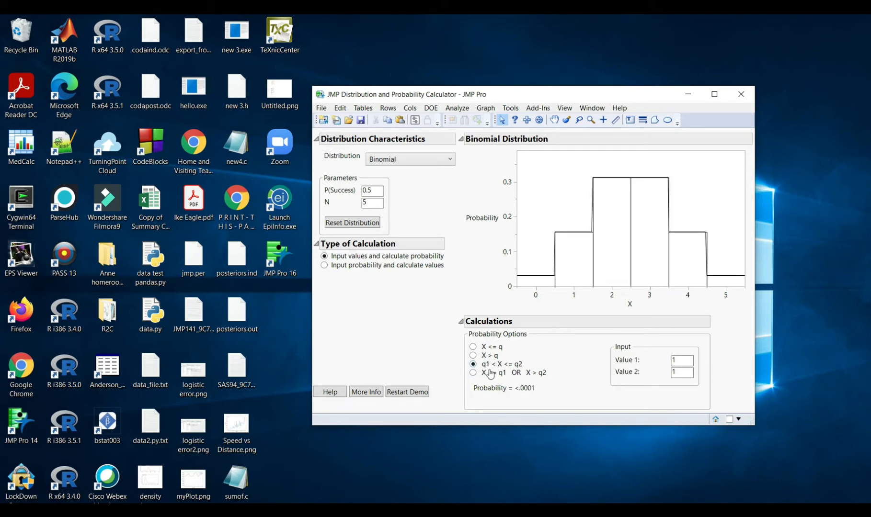
pyautogui.click(473, 373)
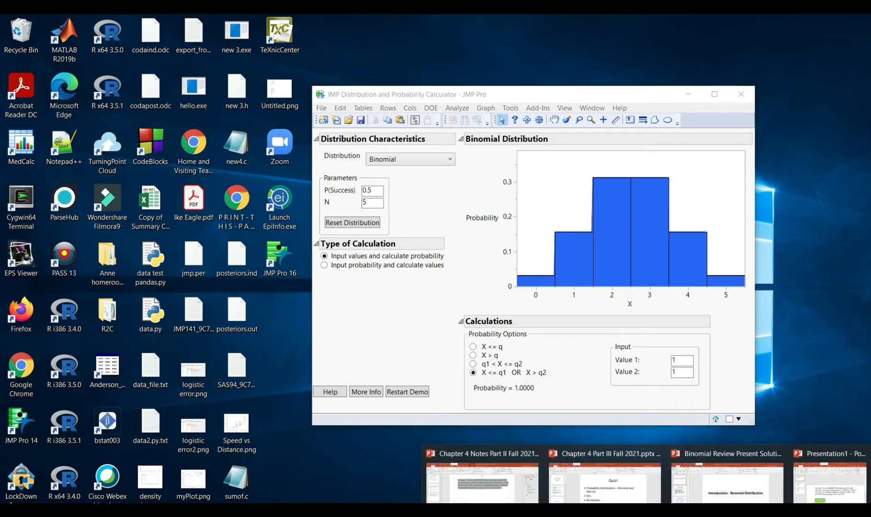
# Step: Switch to Presentation1 in PowerPoint, view the "1 or less" example as a full-screen slide show, and end the show
pyautogui.click(817, 485)
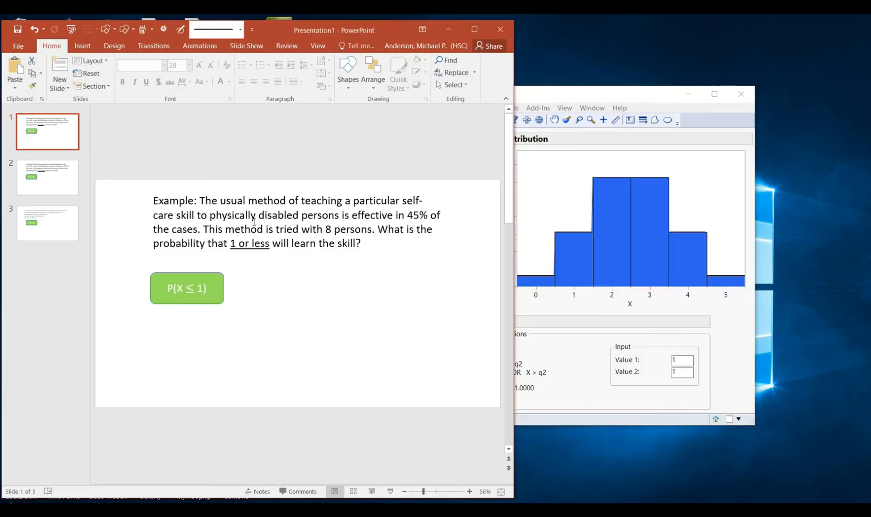
pyautogui.click(390, 492)
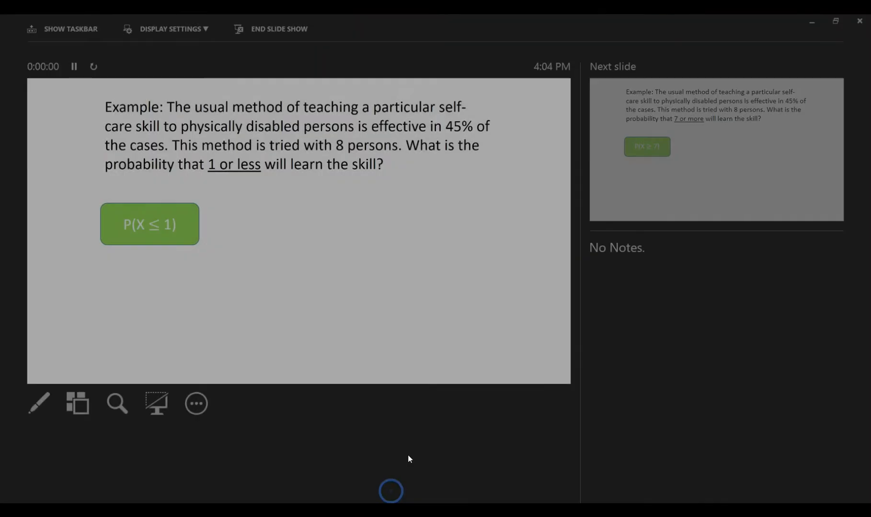
pyautogui.click(193, 30)
pyautogui.click(182, 70)
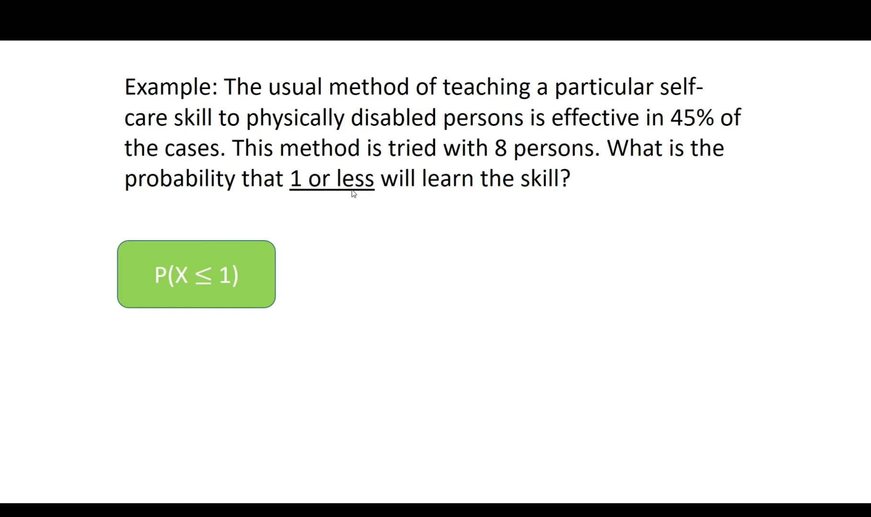
pyautogui.press('Escape')
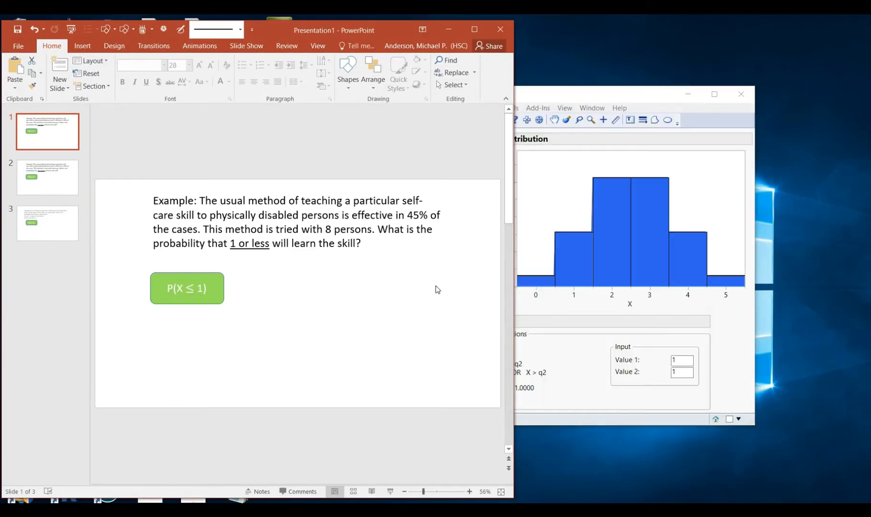
# Step: Switch back to the JMP calculator and set the binomial P(Success) to 0.47 and N to 8
pyautogui.click(579, 93)
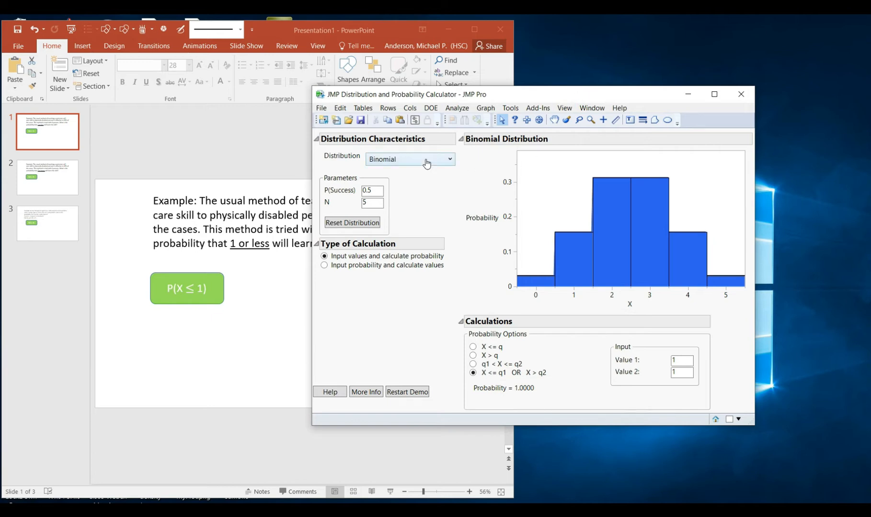
pyautogui.doubleClick(373, 190)
pyautogui.write('0.47')
pyautogui.doubleClick(370, 205)
pyautogui.write('8')
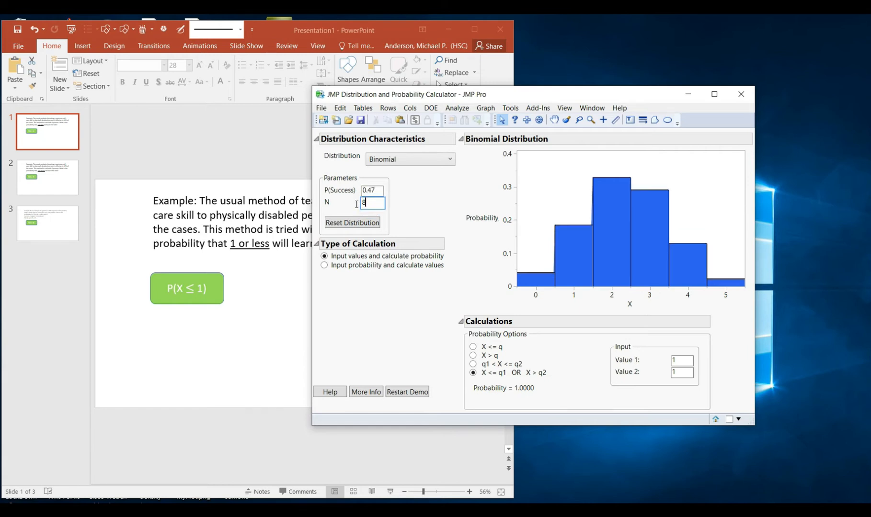
pyautogui.click(353, 286)
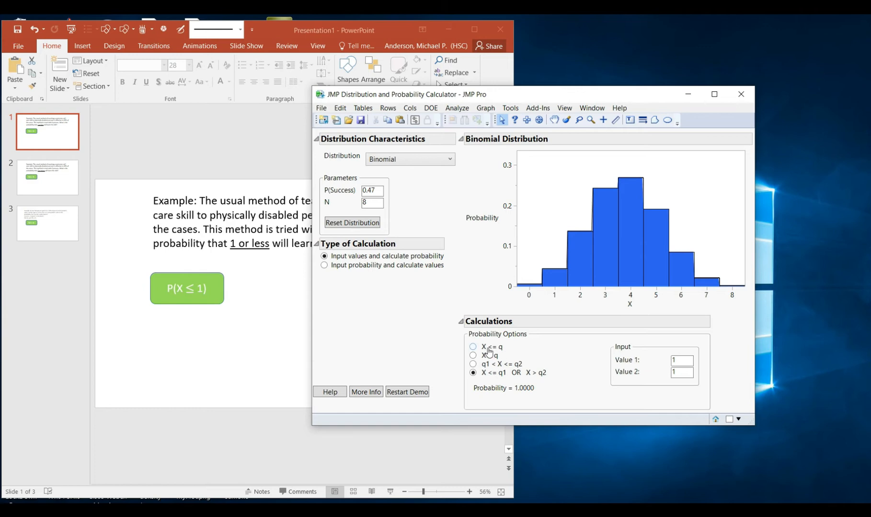
# Step: Calculate the binomial probability with the X <= q option for a value of 1
pyautogui.click(473, 348)
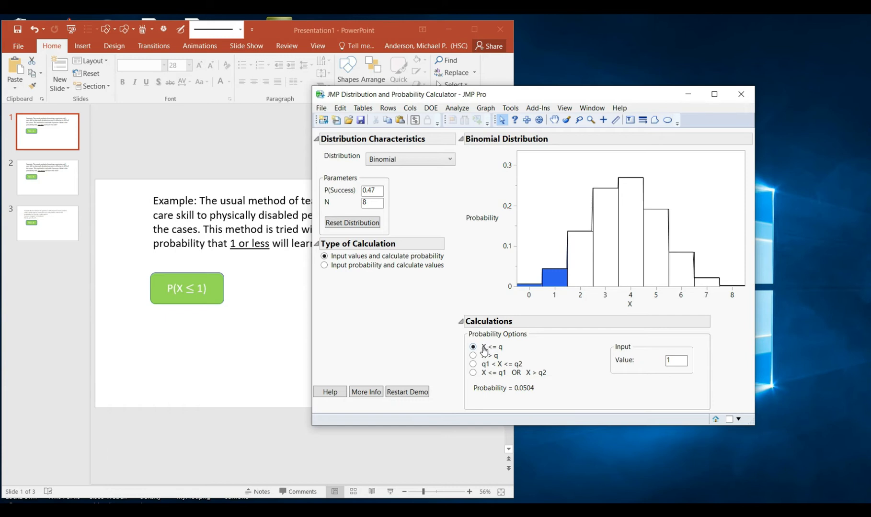
pyautogui.moveTo(423, 95)
pyautogui.mouseDown()
pyautogui.moveTo(620, 98)
pyautogui.moveTo(447, 86)
pyautogui.moveTo(420, 94)
pyautogui.mouseUp()
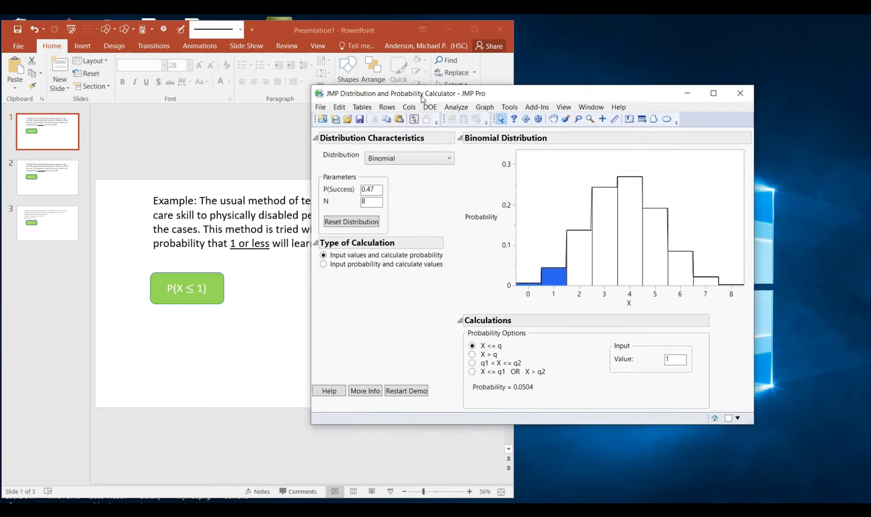
pyautogui.doubleClick(667, 361)
# Step: Show the "7 or more" example on slide 2 and calculate its probability in JMP with X > q and a value of 6
pyautogui.click(54, 177)
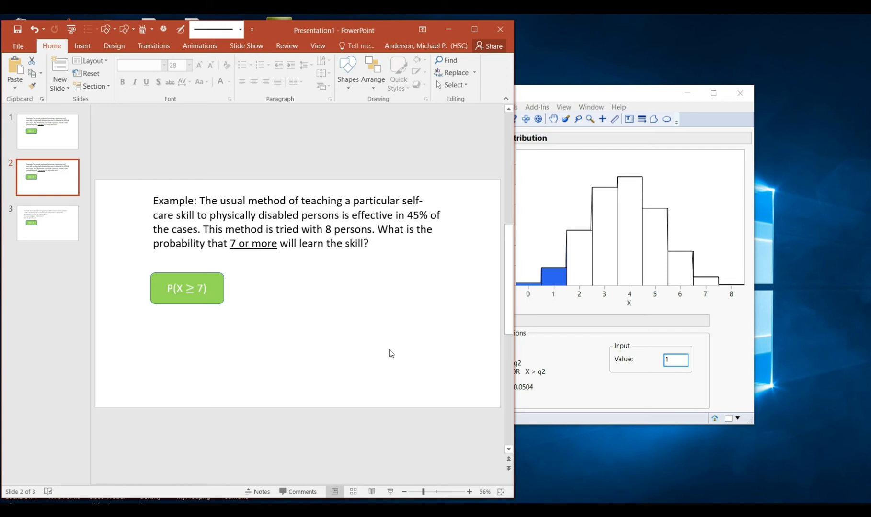
pyautogui.click(542, 349)
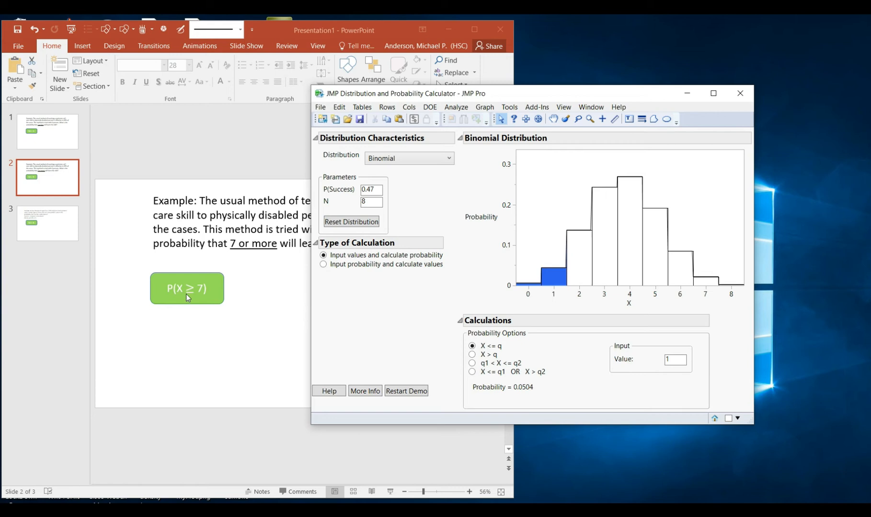
pyautogui.click(472, 355)
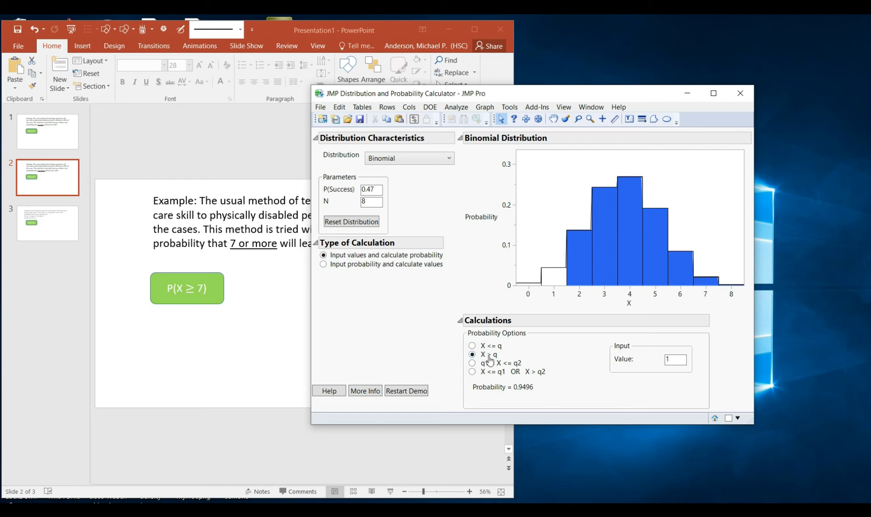
pyautogui.doubleClick(670, 360)
pyautogui.write('6')
pyautogui.click(578, 388)
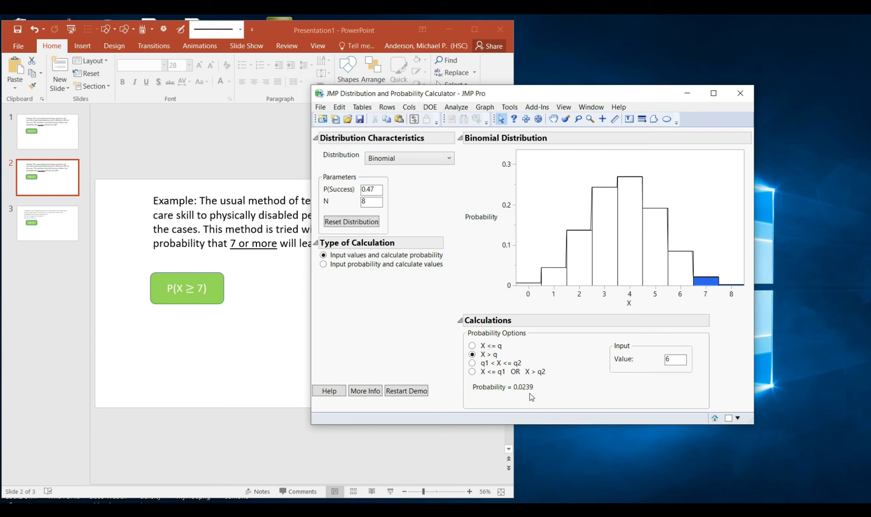
# Step: Switch to PowerPoint and show slide 3 with the P(X = 3) therapeutic agent example
pyautogui.click(54, 225)
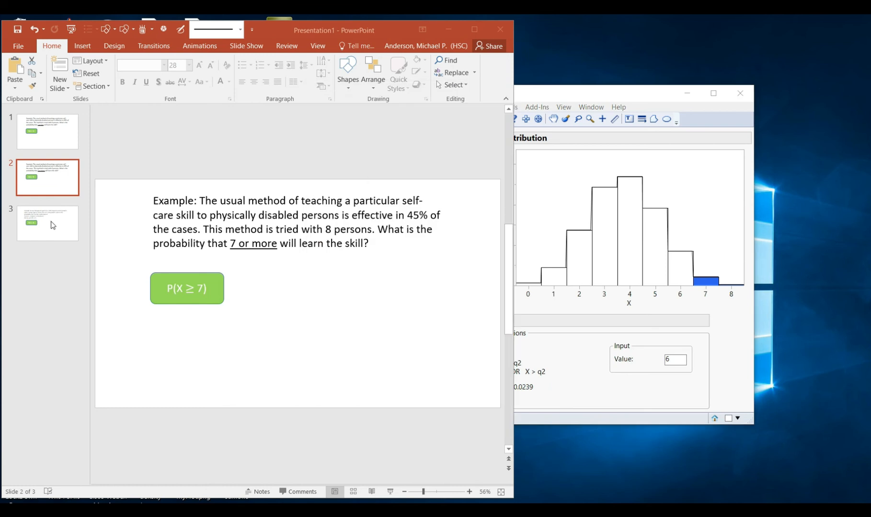
pyautogui.click(323, 307)
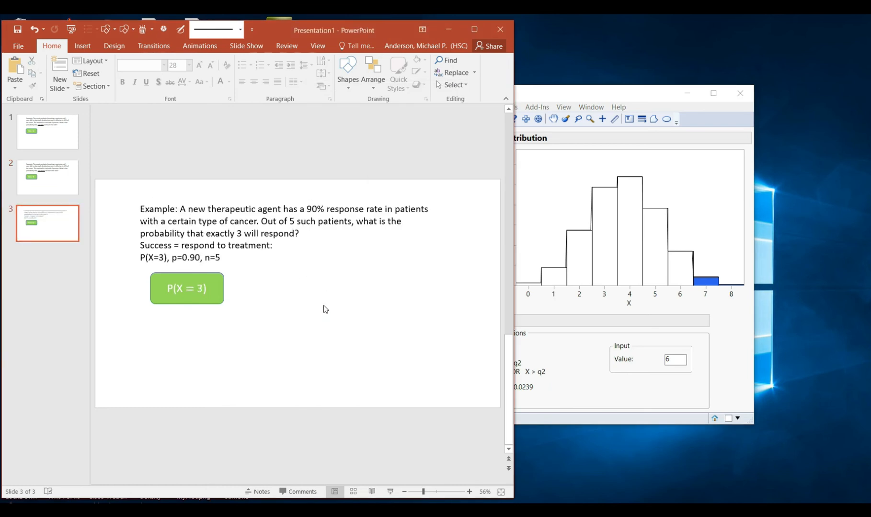